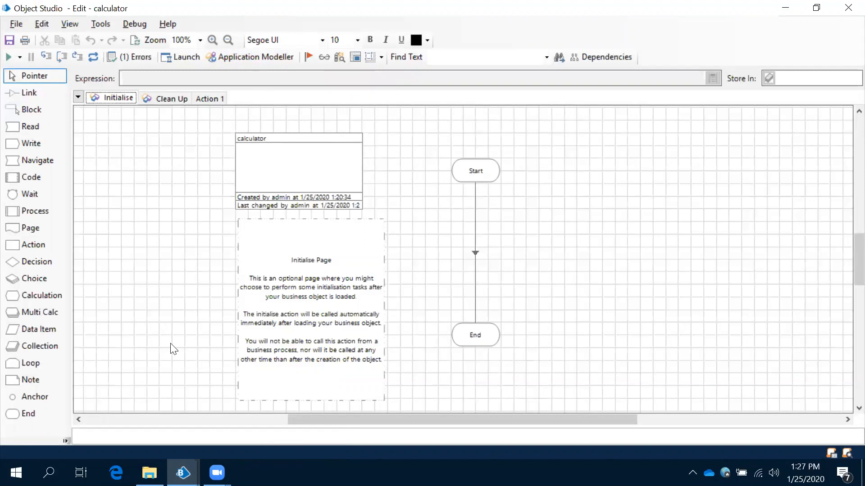
Open the Application Modeller for the calculator object and launch the target calculator application from it
{"action": "left_click", "coordinate": [264, 55]}
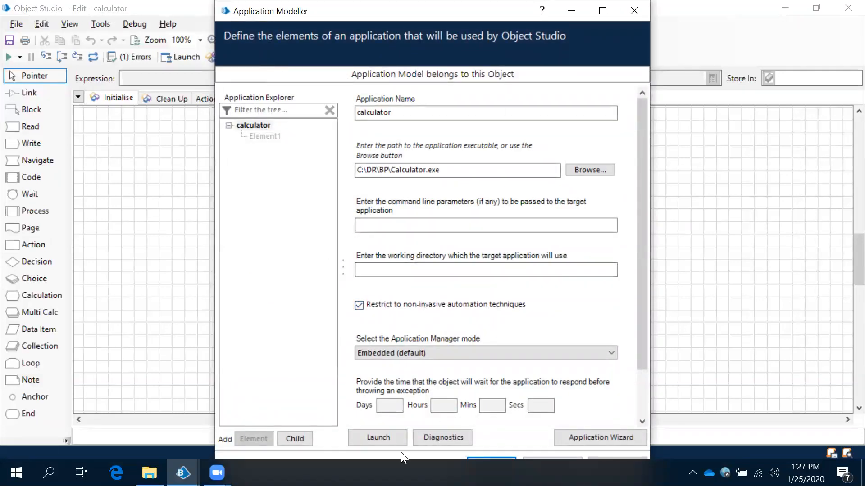
{"action": "left_click", "coordinate": [391, 435]}
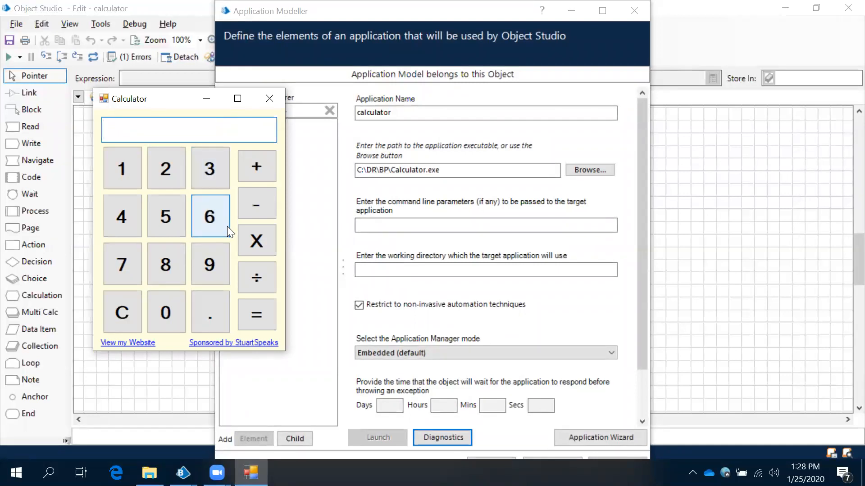
{"action": "left_click", "coordinate": [214, 268]}
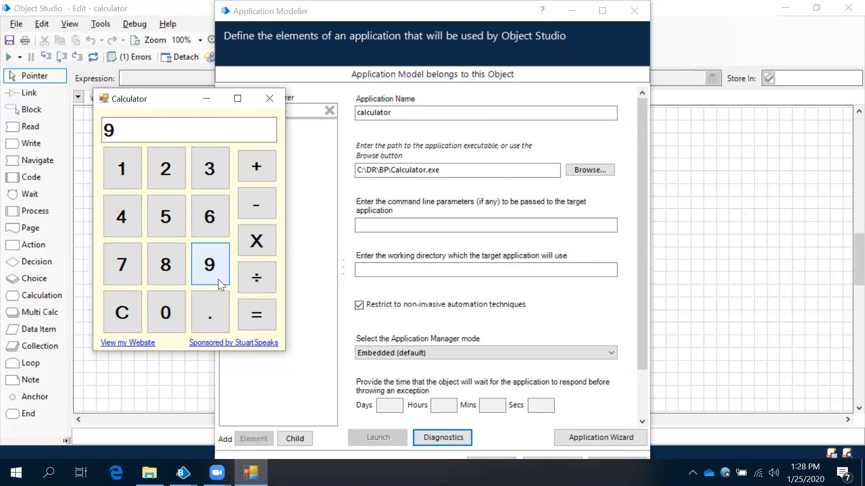
{"action": "left_click", "coordinate": [260, 170]}
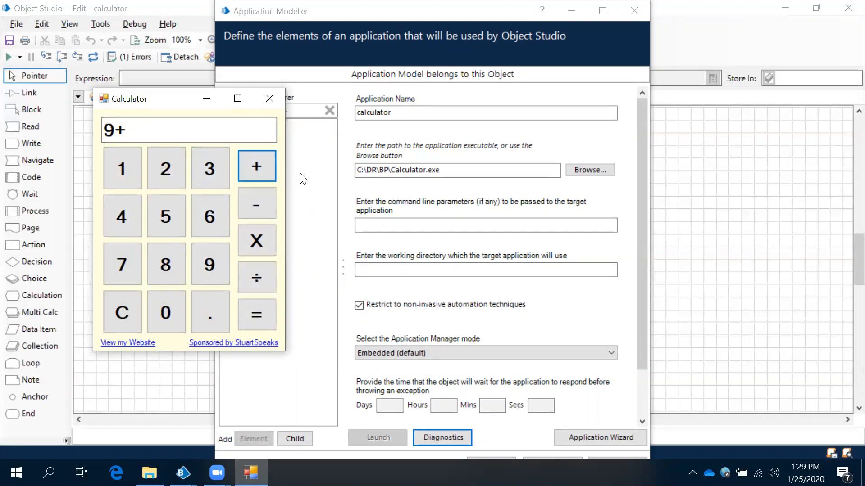
{"action": "left_click", "coordinate": [224, 129]}
{"action": "key", "text": "BackSpace"}
{"action": "key", "text": "BackSpace"}
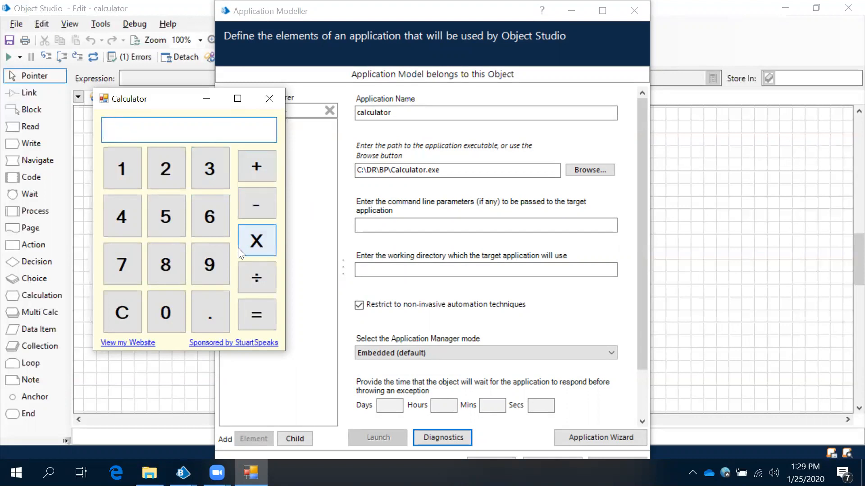
Calculate 9+5 in the launched calculator and clear its display
{"action": "left_click", "coordinate": [214, 253]}
{"action": "left_click", "coordinate": [251, 169]}
{"action": "left_click", "coordinate": [174, 201]}
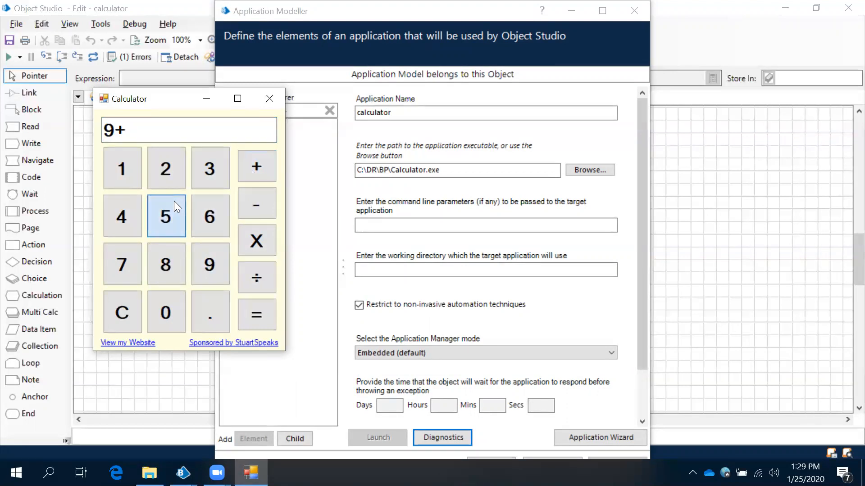
{"action": "left_click", "coordinate": [266, 315]}
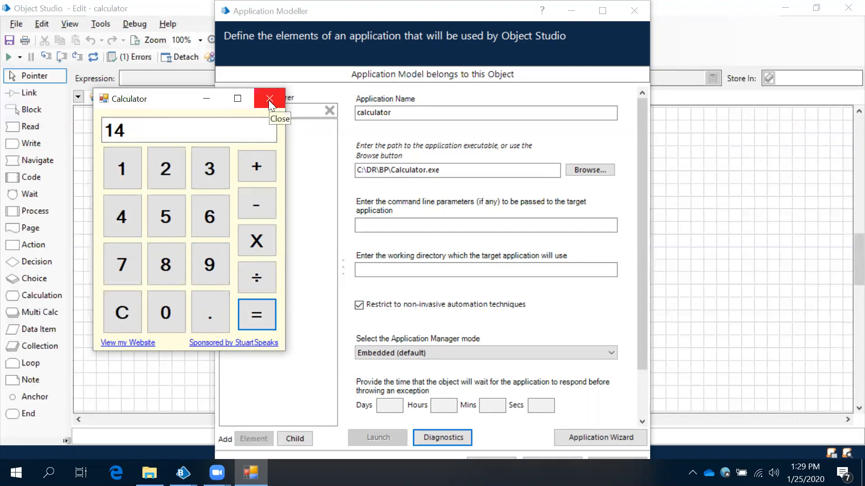
{"action": "left_click", "coordinate": [193, 129]}
{"action": "key", "text": "BackSpace"}
{"action": "key", "text": "BackSpace"}
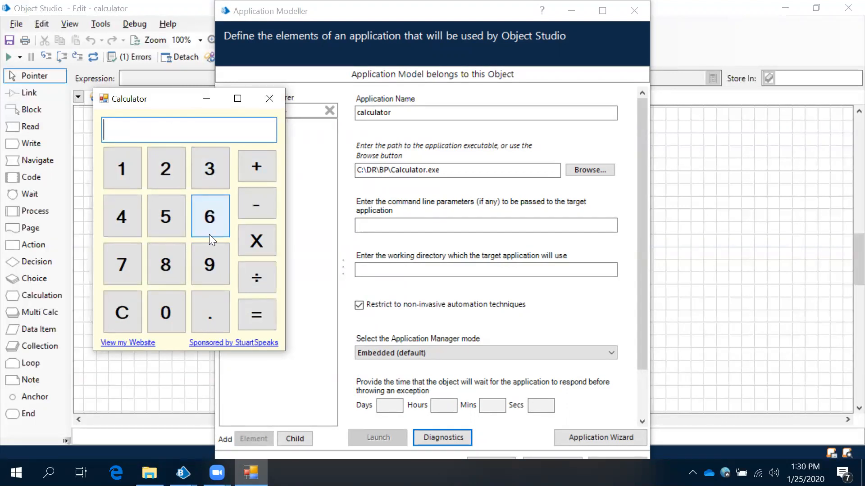
Repeat the 9+5 calculation with the calculator's on-screen keys and close the calculator
{"action": "left_click", "coordinate": [211, 261]}
{"action": "left_click", "coordinate": [266, 168]}
{"action": "left_click", "coordinate": [178, 219]}
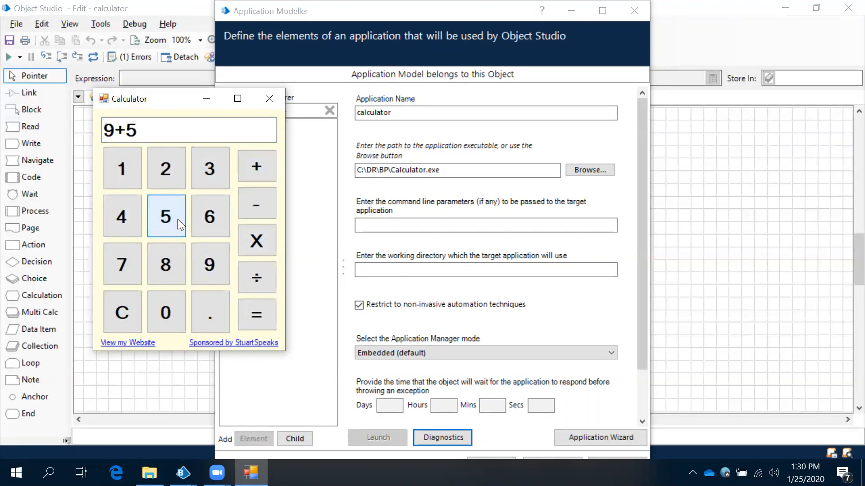
{"action": "left_click", "coordinate": [263, 314]}
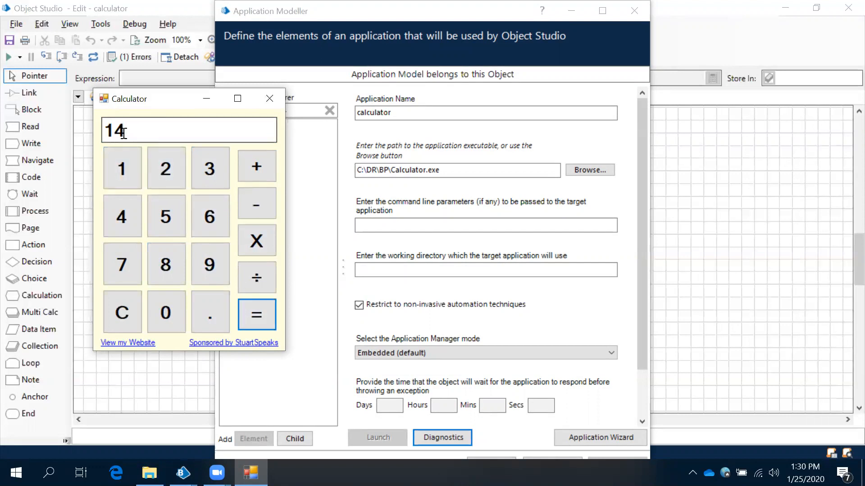
{"action": "left_click", "coordinate": [267, 97]}
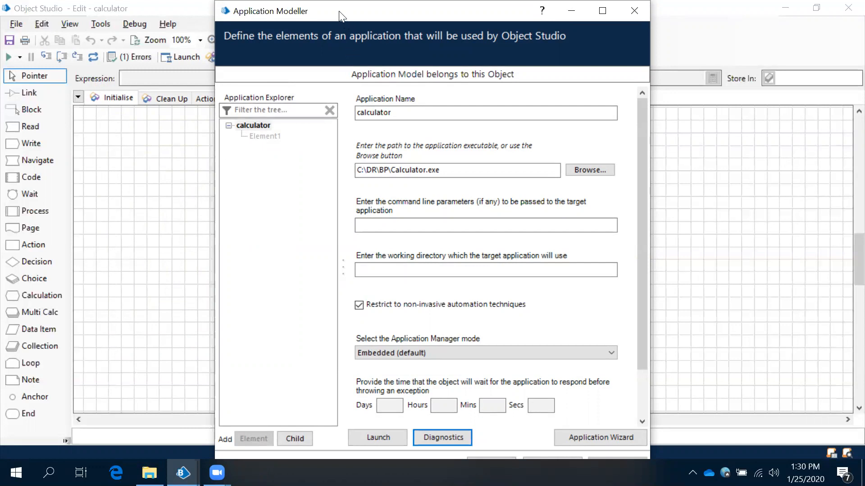
Rename Element1 under the calculator application in the Application Explorer as button9
{"action": "left_click_drag", "start_coordinate": [338, 11], "coordinate": [380, 10]}
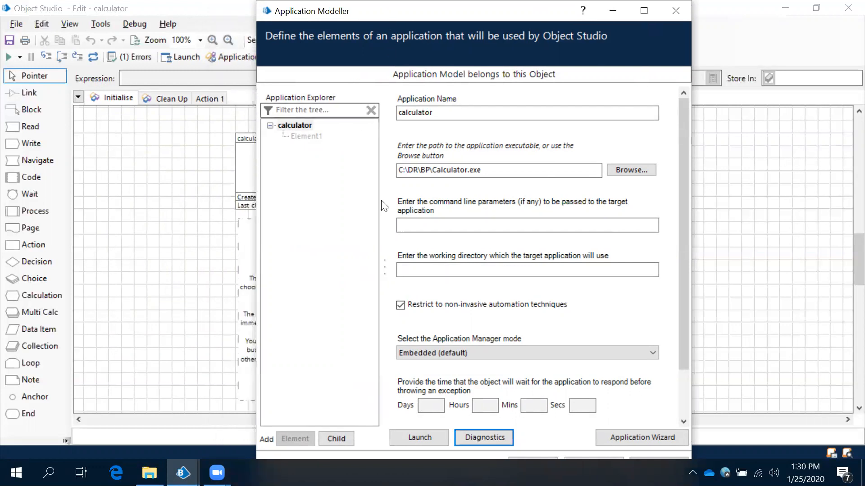
{"action": "left_click", "coordinate": [302, 125]}
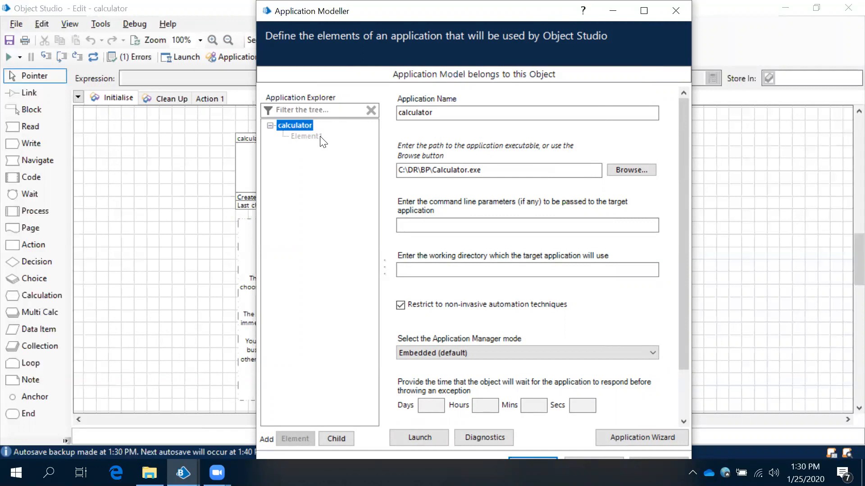
{"action": "left_click", "coordinate": [320, 136]}
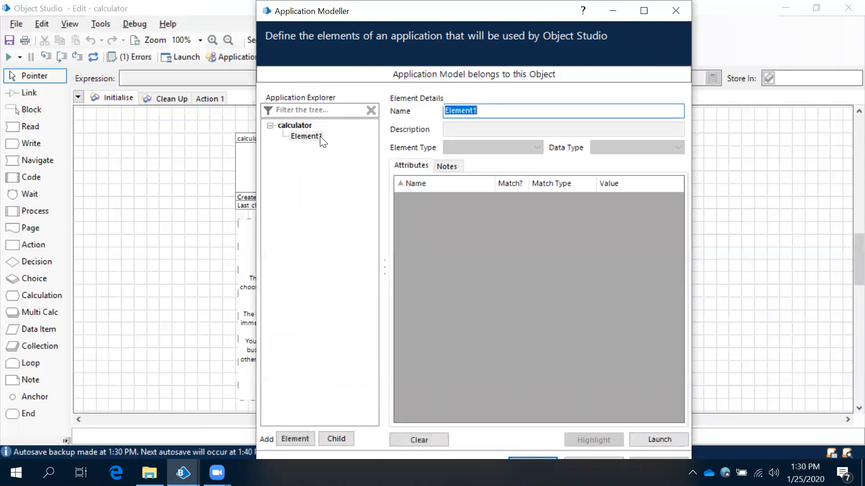
{"action": "type", "text": "button9"}
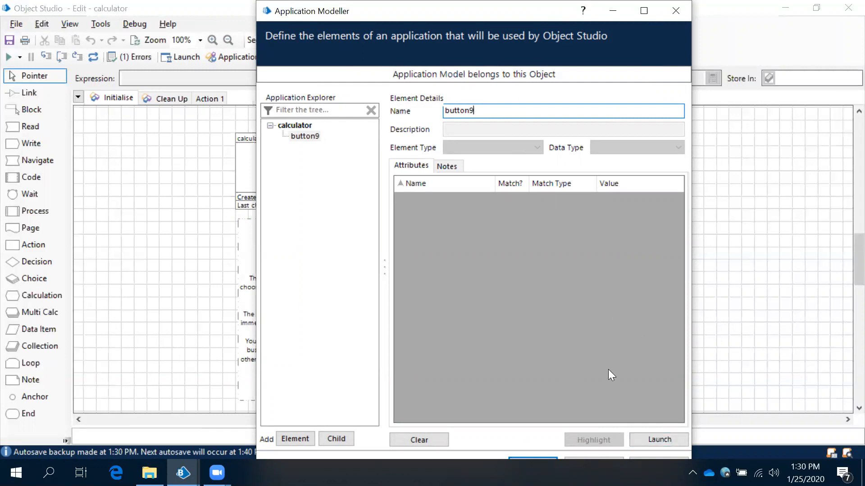
Launch the calculator for the button9 element, place it beside the Application Modeller and start the Identification Tool
{"action": "left_click", "coordinate": [661, 442]}
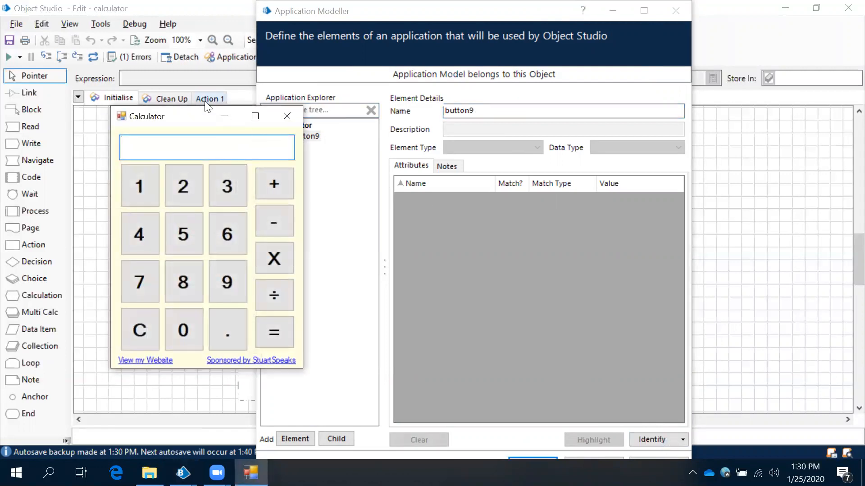
{"action": "left_click_drag", "start_coordinate": [201, 120], "coordinate": [161, 121]}
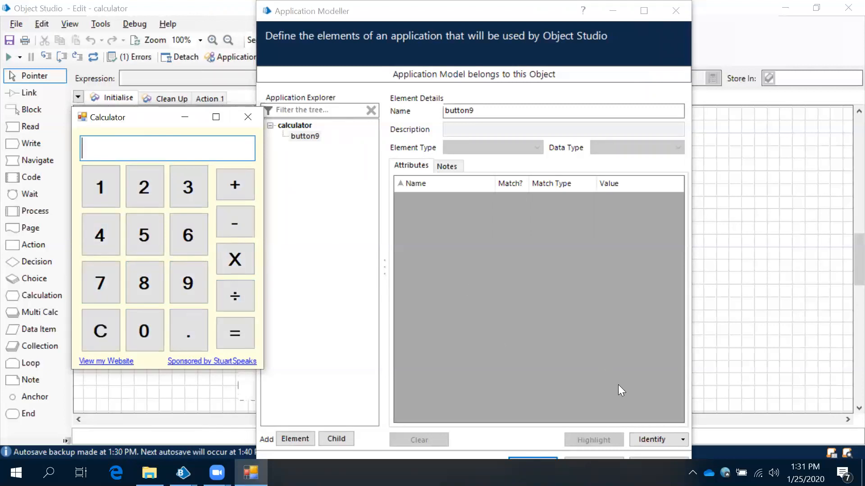
{"action": "left_click", "coordinate": [651, 439]}
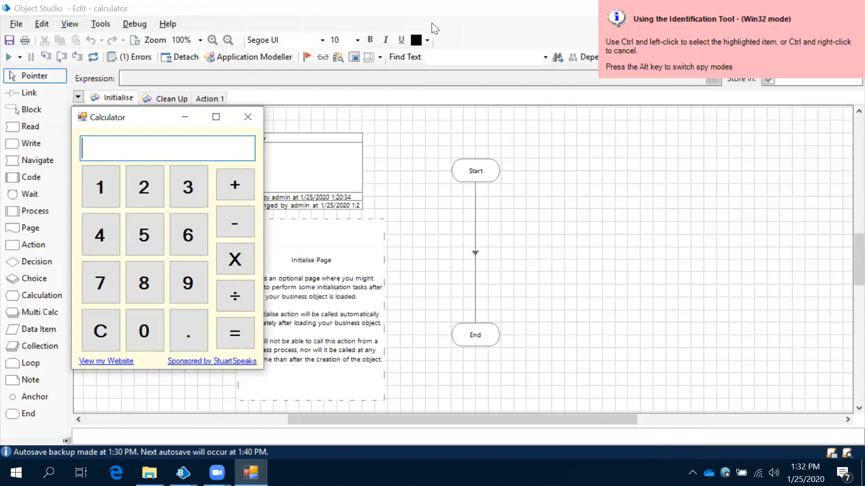
Cycle through the UI Automation, Accessibility, Region and Win32 spy modes to compare them on the calculator's keys, ending in Win32 mode
{"action": "key", "text": "alt"}
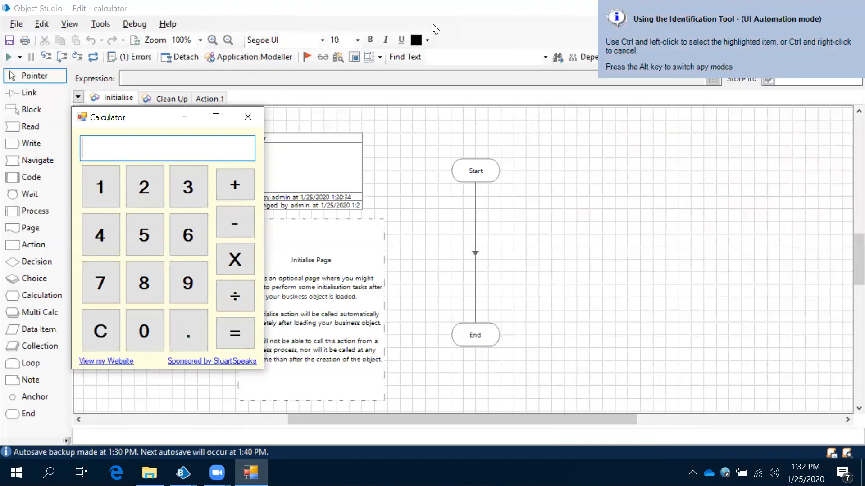
{"action": "key", "text": "alt"}
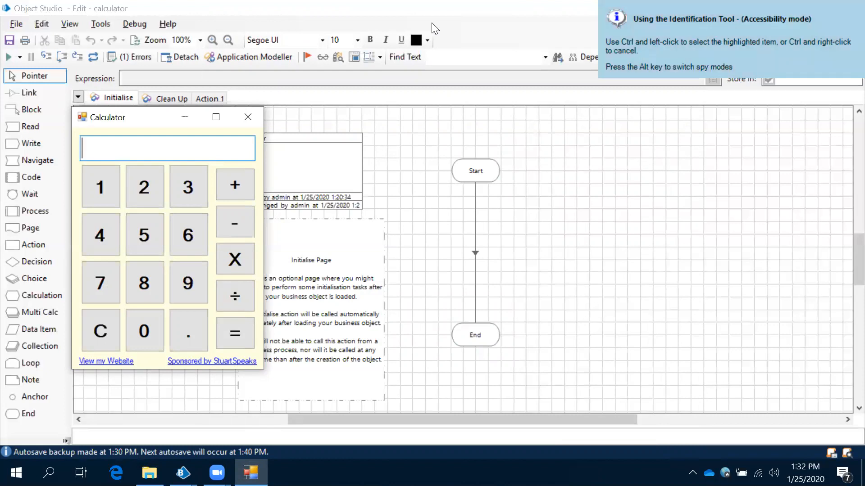
{"action": "key", "text": "alt"}
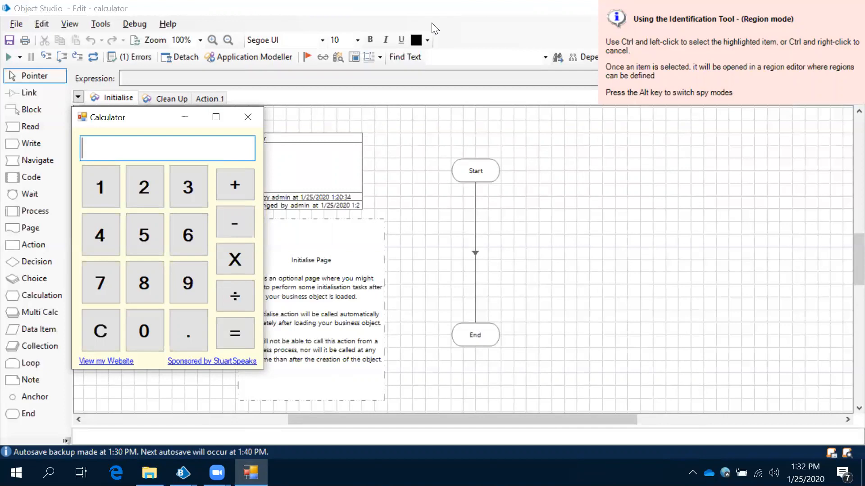
{"action": "key", "text": "alt"}
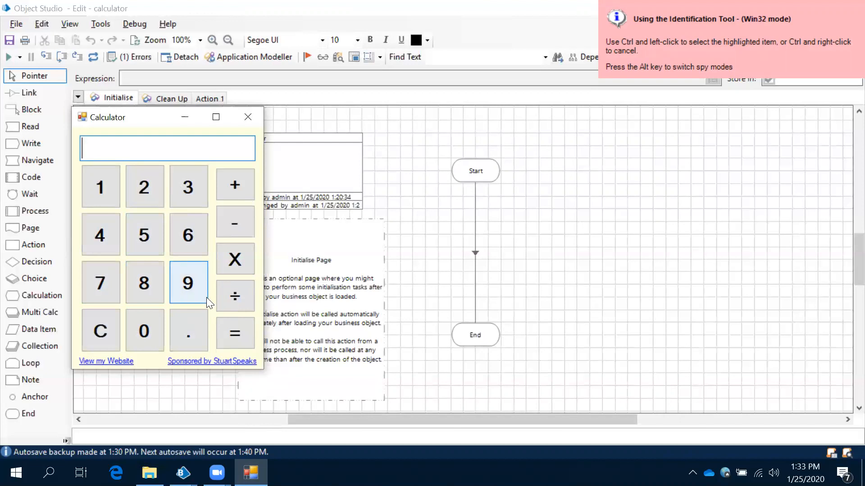
{"action": "key", "text": "alt"}
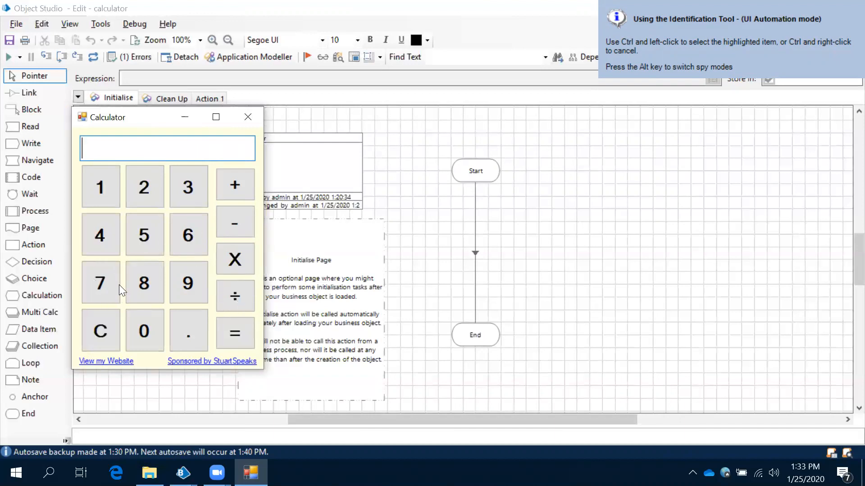
{"action": "key", "text": "alt"}
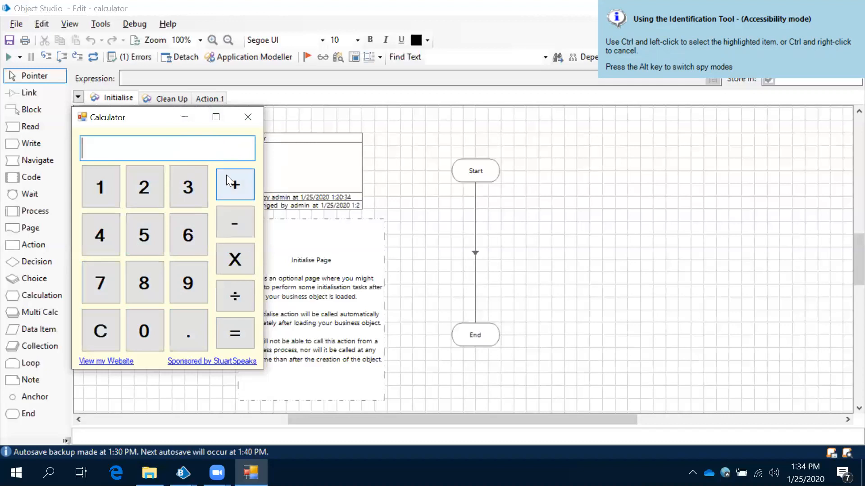
{"action": "key", "text": "alt"}
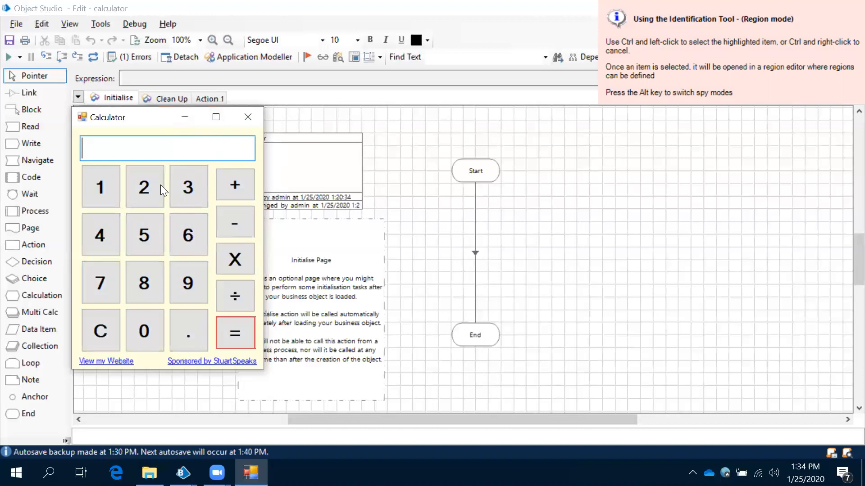
{"action": "key", "text": "alt"}
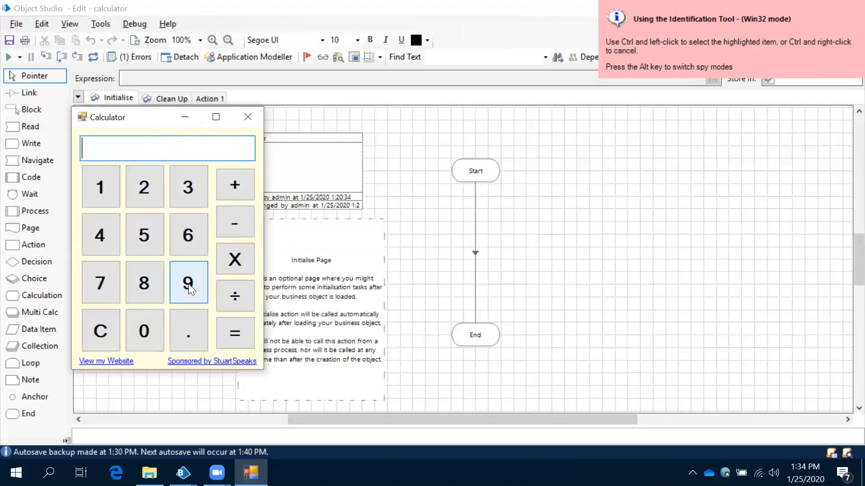
{"action": "key", "text": "alt"}
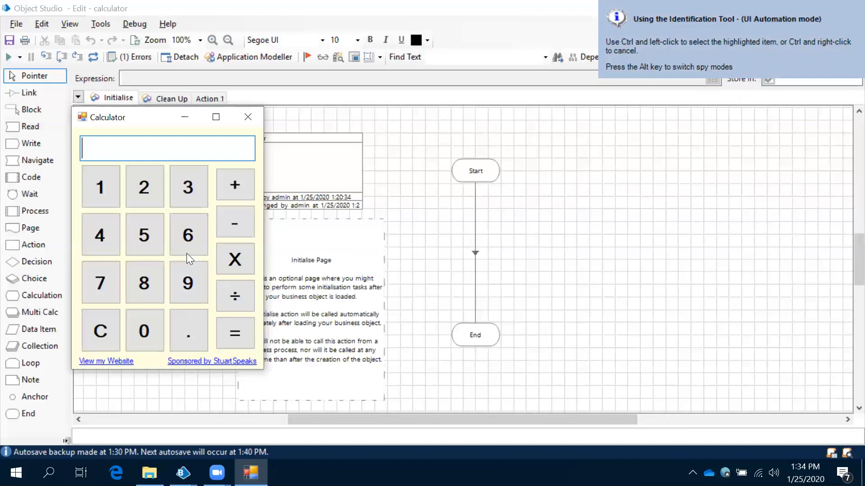
{"action": "key", "text": "alt"}
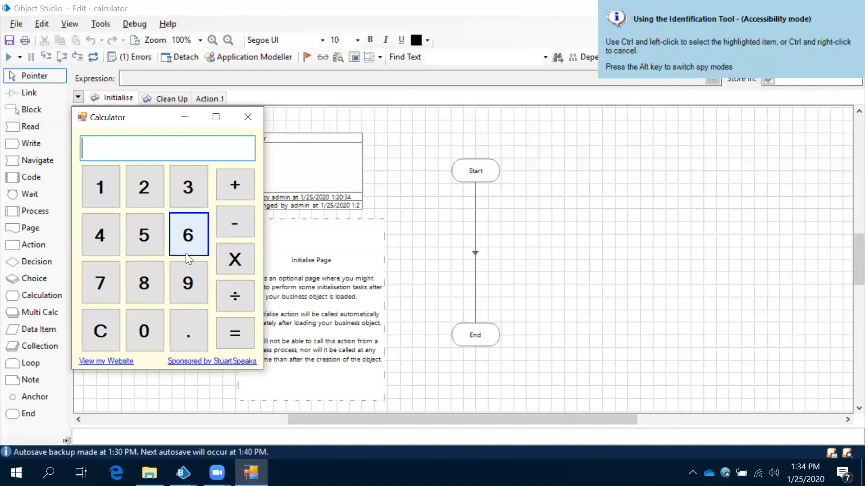
{"action": "key", "text": "alt"}
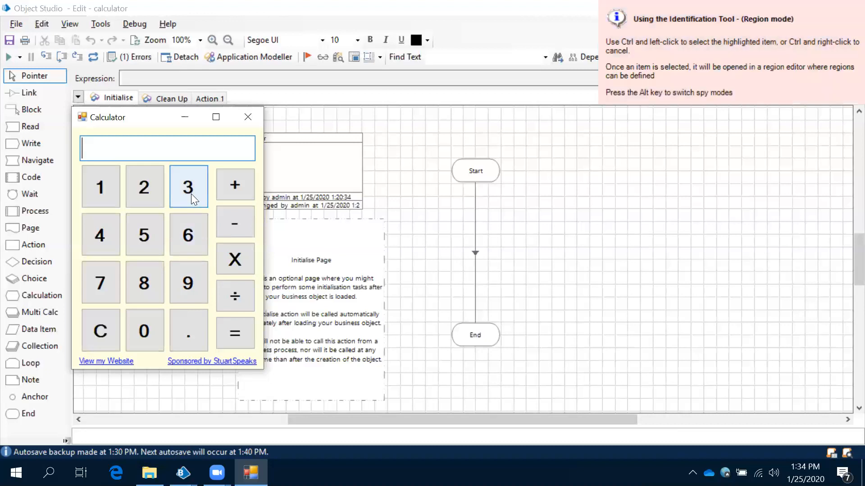
{"action": "key", "text": "alt"}
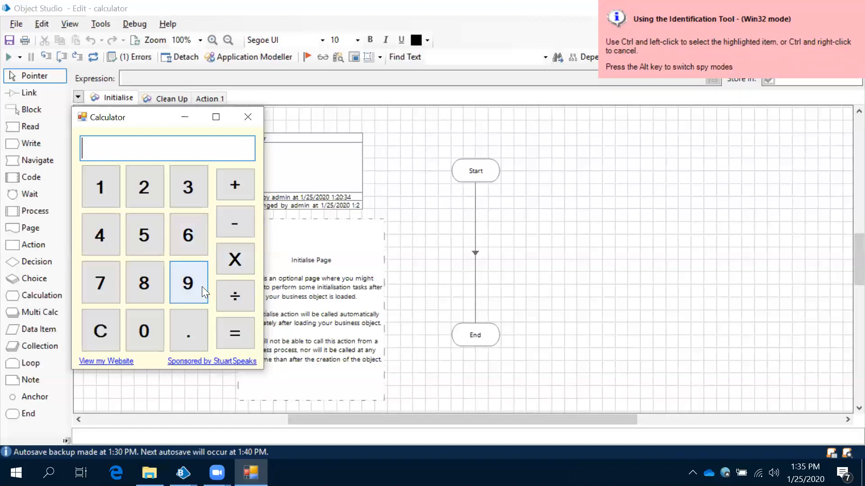
{"action": "key", "text": "alt"}
{"action": "key", "text": "alt"}
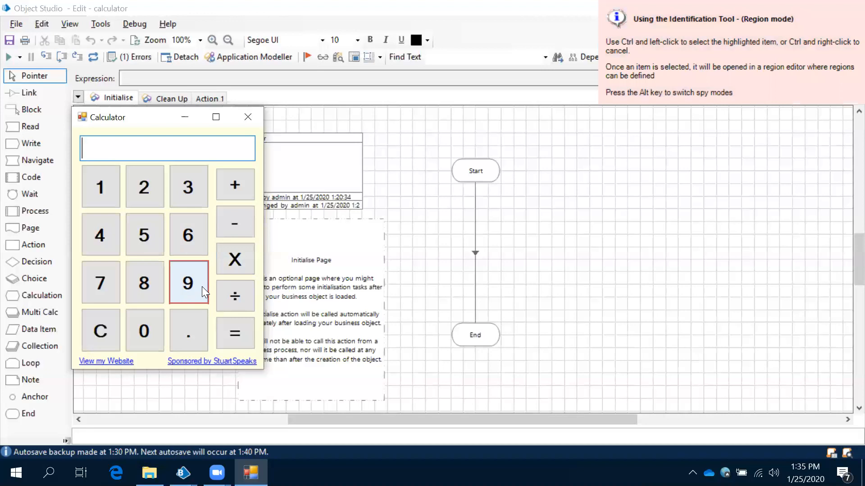
{"action": "key", "text": "alt"}
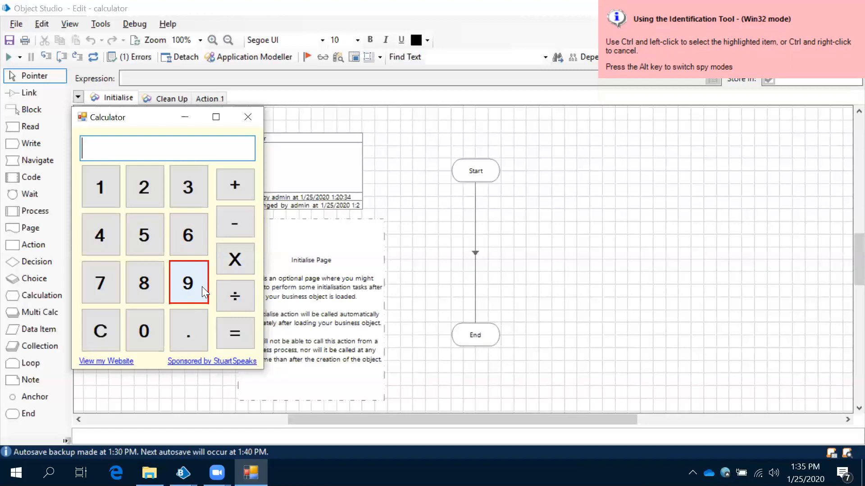
Capture the calculator's 9 key in Win32 mode as button9 and verify it by sorting attributes by match and highlighting the element
{"action": "left_click", "coordinate": [202, 286], "text": "ctrl"}
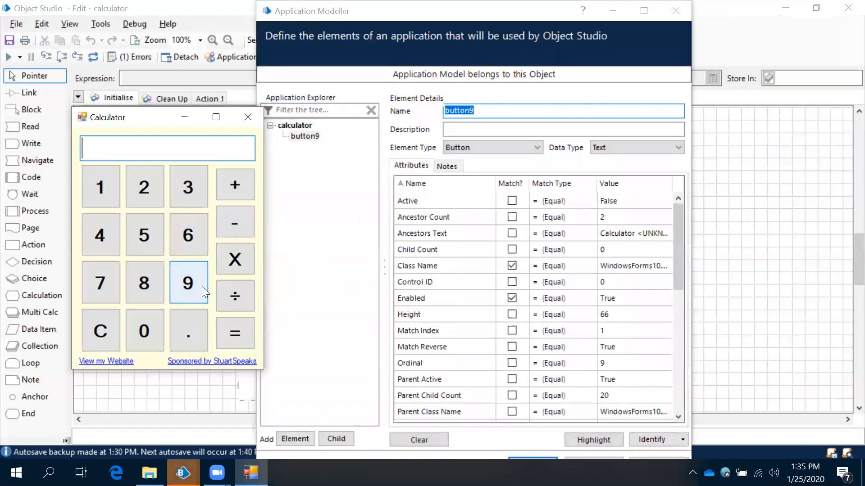
{"action": "left_click", "coordinate": [506, 183]}
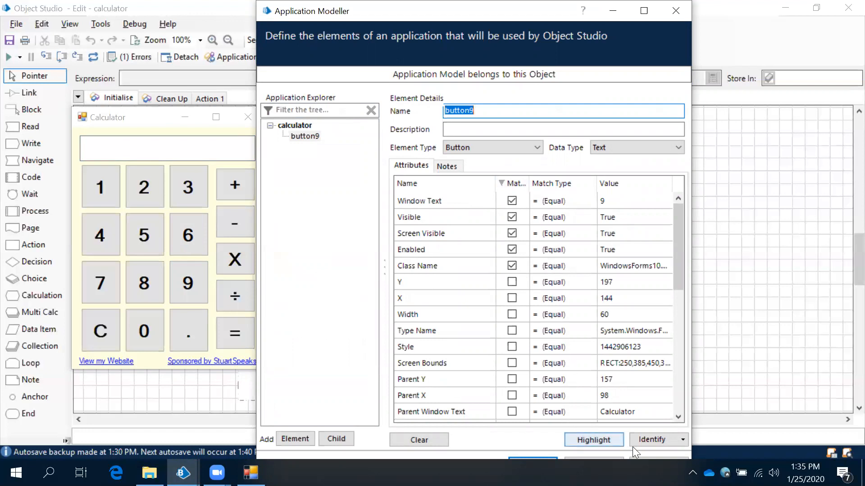
{"action": "left_click", "coordinate": [610, 435]}
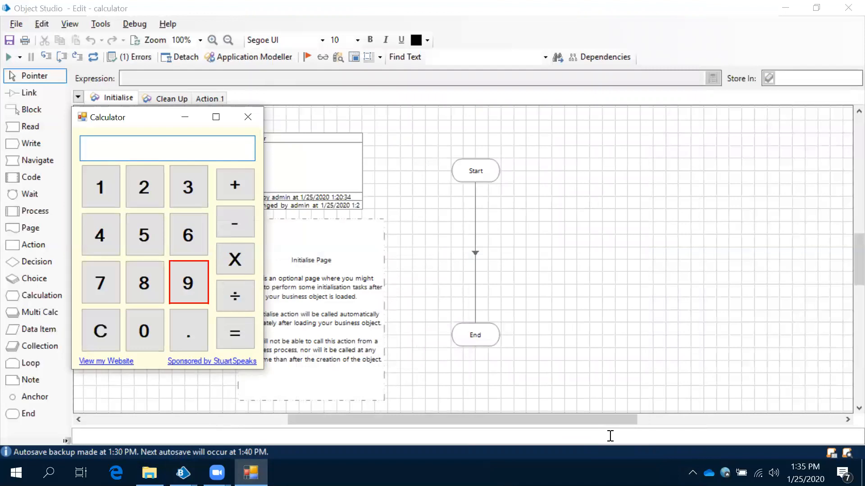
Highlight the button9 element once more to check it, and save its definition by applying the model and closing the Application Modeller
{"action": "left_click", "coordinate": [609, 435]}
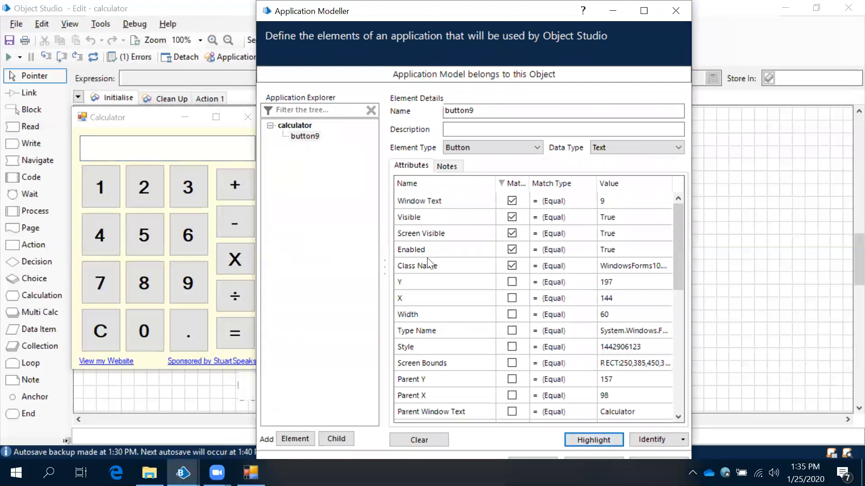
{"action": "left_click", "coordinate": [309, 137]}
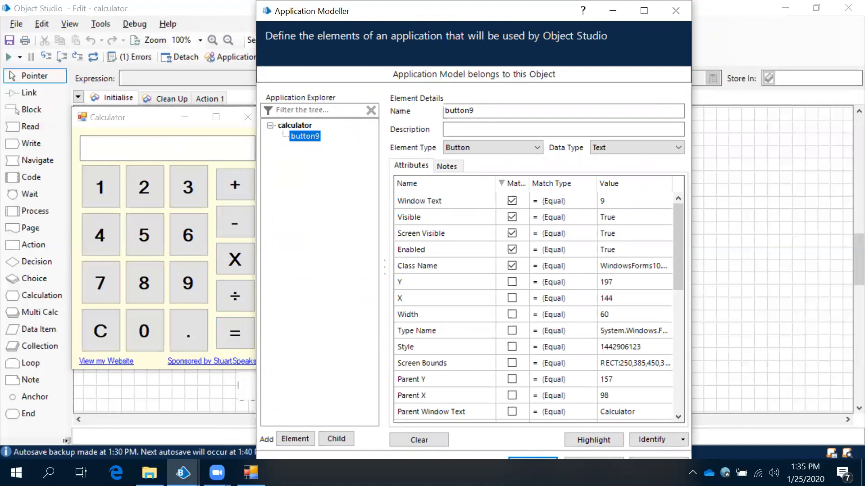
{"action": "double_click", "coordinate": [435, 21]}
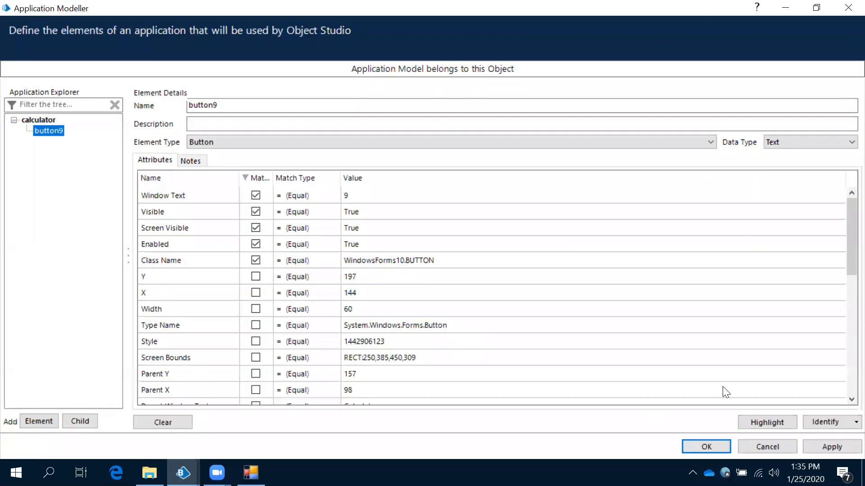
{"action": "left_click", "coordinate": [784, 422]}
{"action": "left_click", "coordinate": [784, 420]}
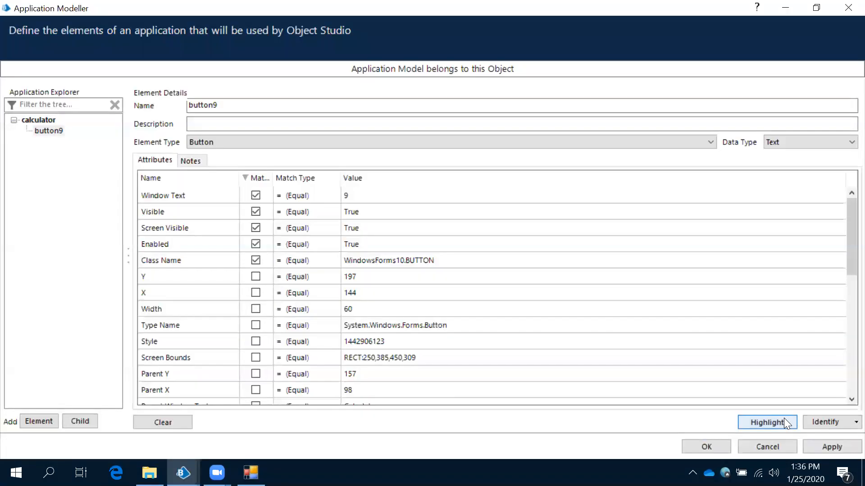
{"action": "left_click", "coordinate": [829, 448]}
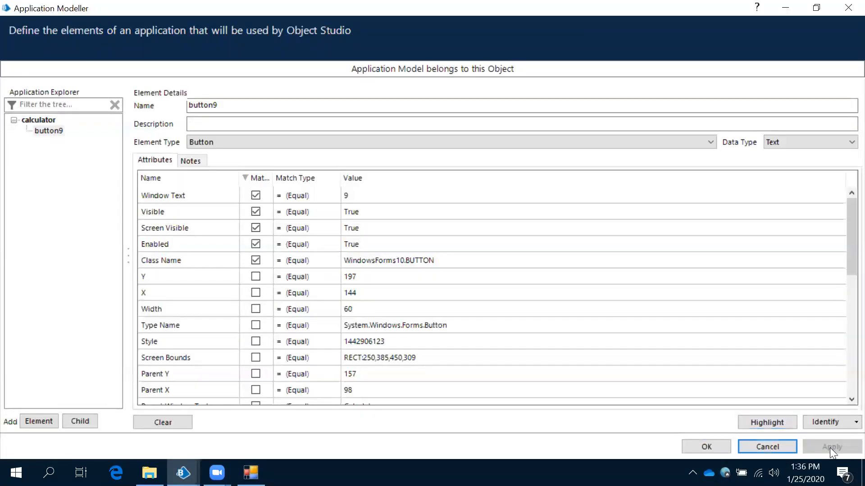
{"action": "left_click", "coordinate": [716, 444]}
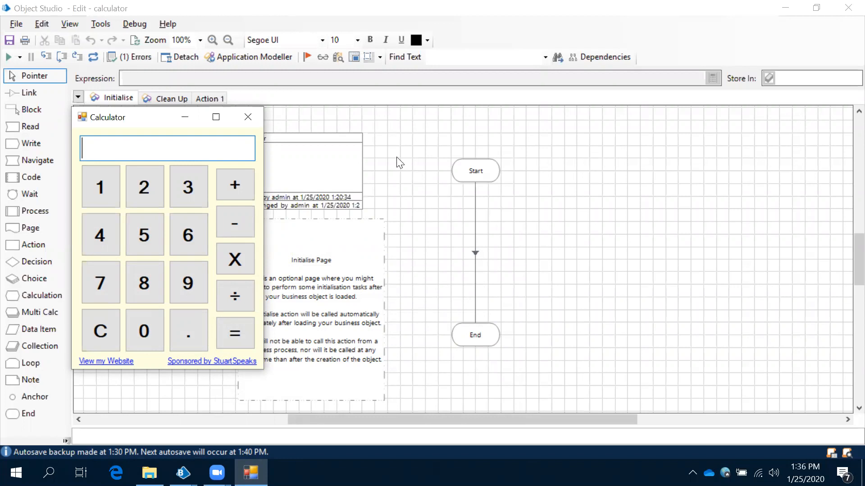
Reopen the Application Modeller and restart identification of button9, accepting replacement of its earlier spy information and bringing the calculator forward
{"action": "left_click", "coordinate": [251, 55]}
{"action": "left_click", "coordinate": [252, 56]}
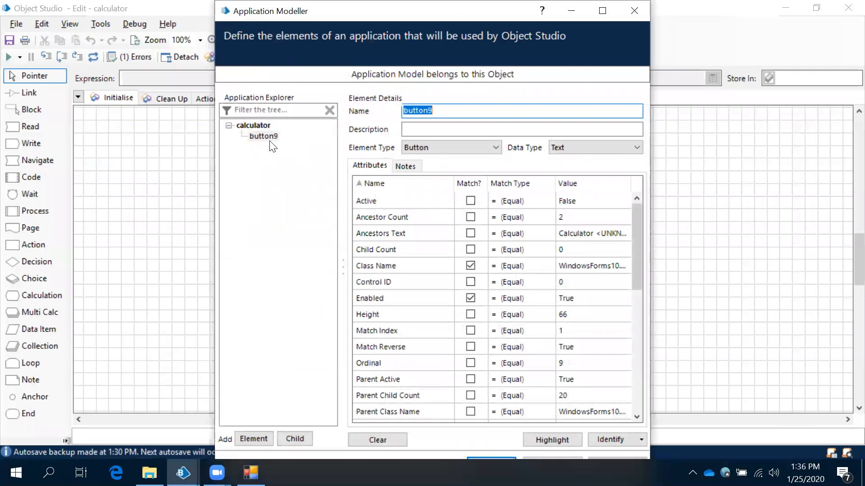
{"action": "left_click", "coordinate": [265, 136]}
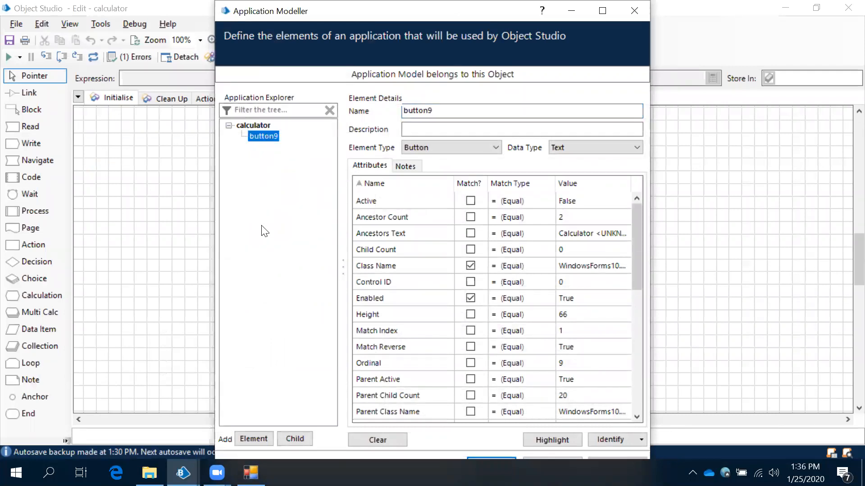
{"action": "left_click", "coordinate": [608, 440]}
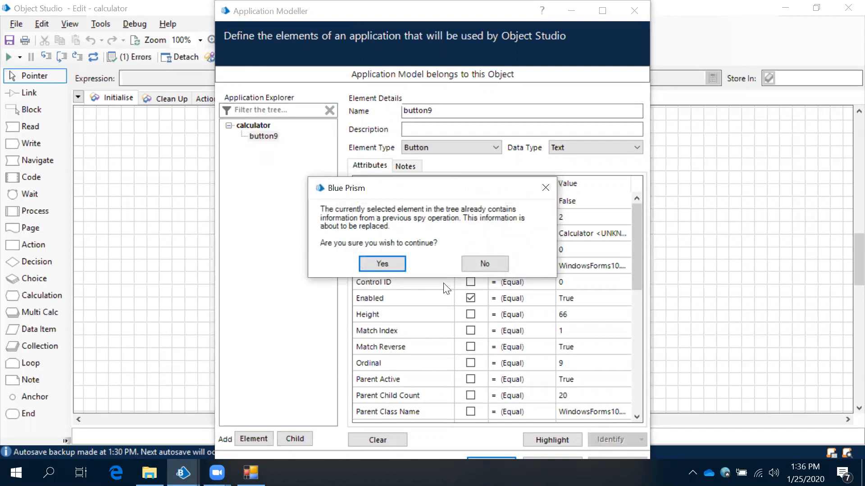
{"action": "left_click", "coordinate": [385, 264]}
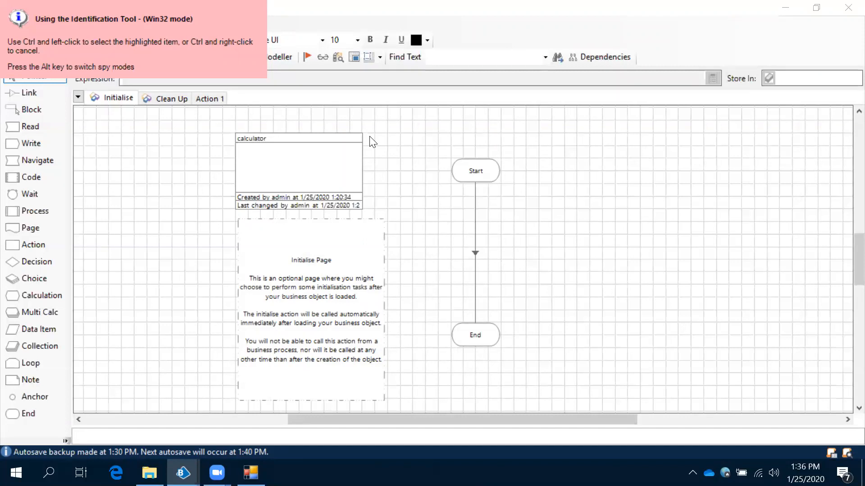
{"action": "left_click", "coordinate": [251, 473]}
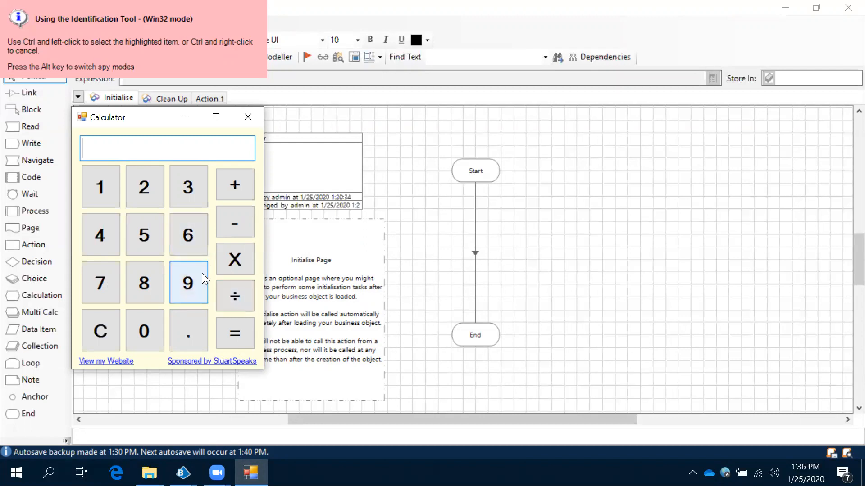
Cycle through the spy modes back to Win32 mode and recapture the calculator's 9 key for button9
{"action": "key", "text": "alt"}
{"action": "key", "text": "alt"}
{"action": "key", "text": "alt"}
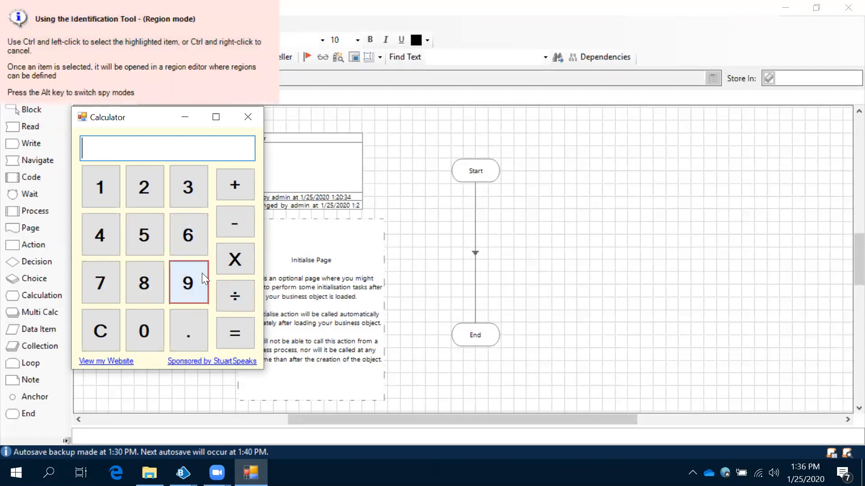
{"action": "key", "text": "alt"}
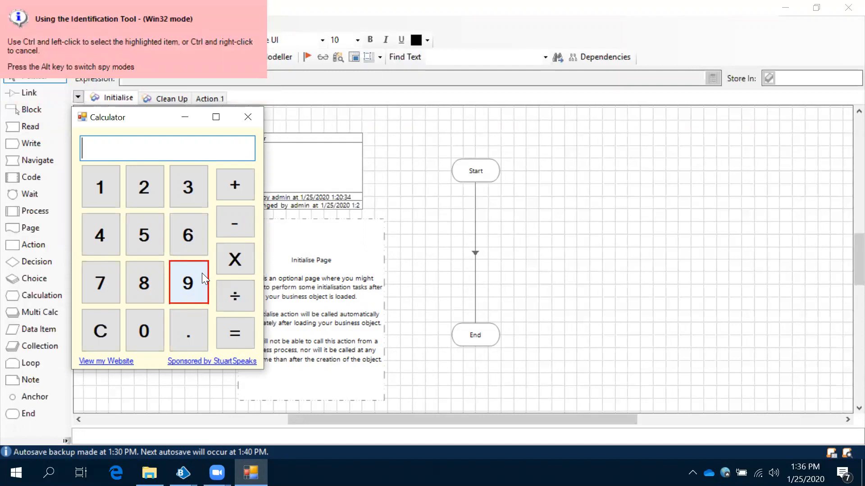
{"action": "left_click", "coordinate": [201, 272], "text": "ctrl"}
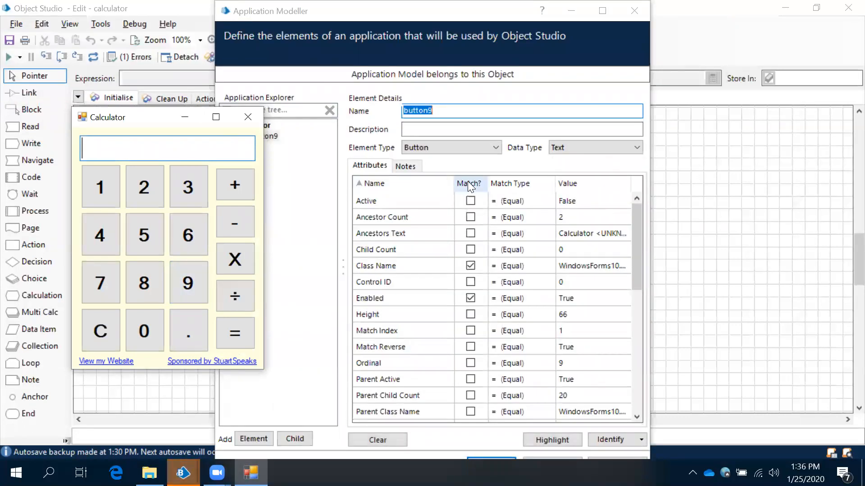
Verify the recaptured button9 by sorting its attributes by match and highlighting it, and apply the model and close the Application Modeller
{"action": "left_click", "coordinate": [469, 185]}
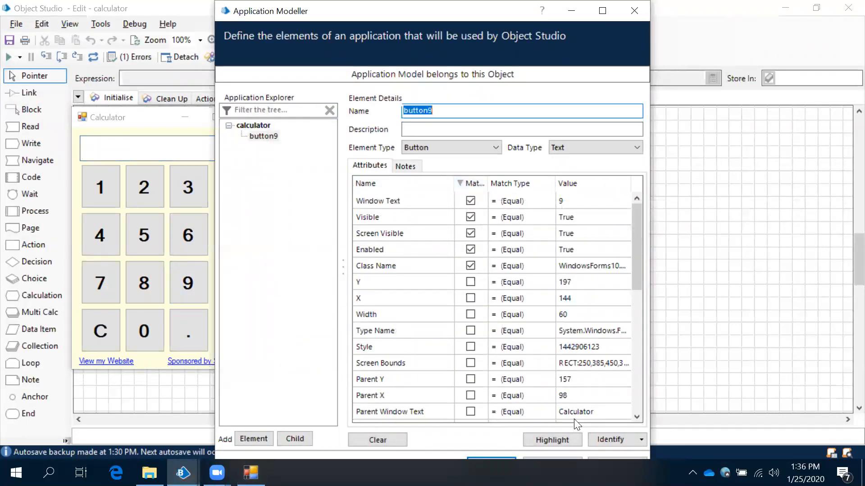
{"action": "left_click", "coordinate": [562, 439]}
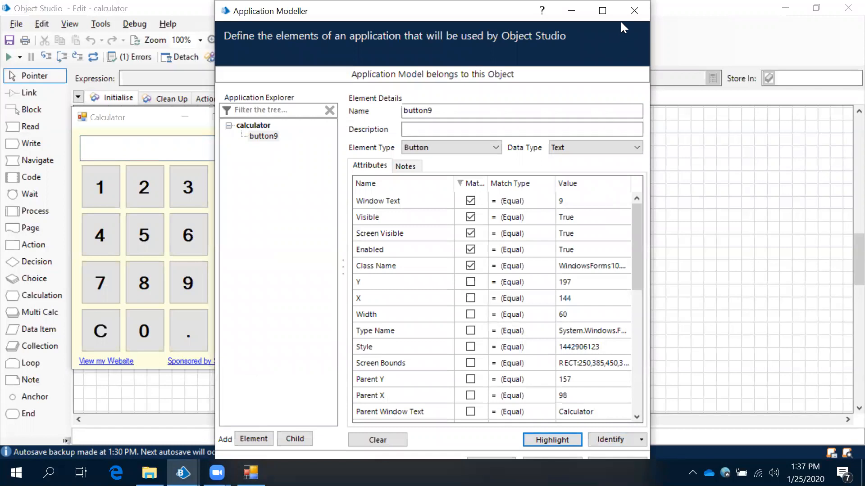
{"action": "double_click", "coordinate": [517, 23]}
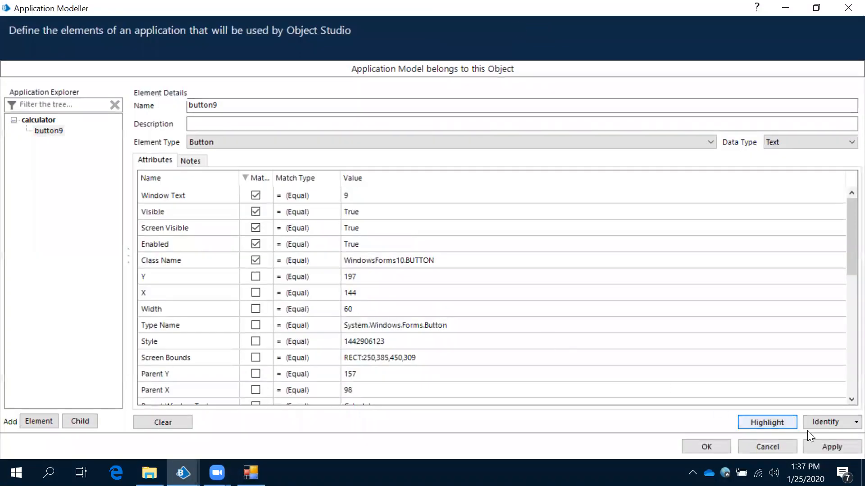
{"action": "left_click", "coordinate": [837, 444]}
{"action": "left_click", "coordinate": [726, 448]}
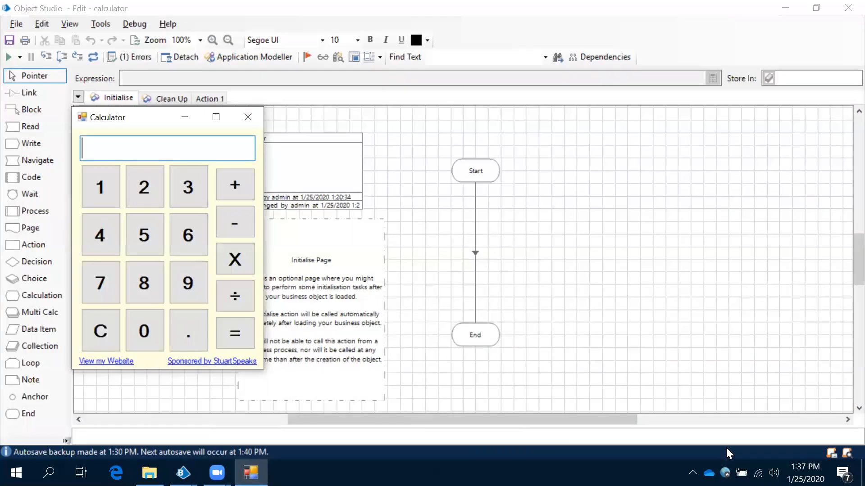